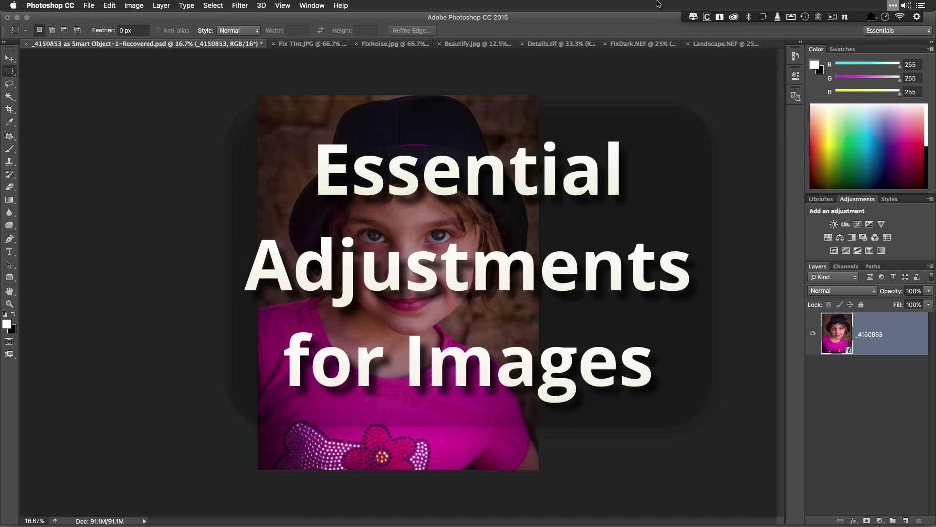
Open the Filter menu to reach Athentech Imaging's Perfectly Clear v2 for the girl's portrait.
{"action": "left_click", "coordinate": [241, 5]}
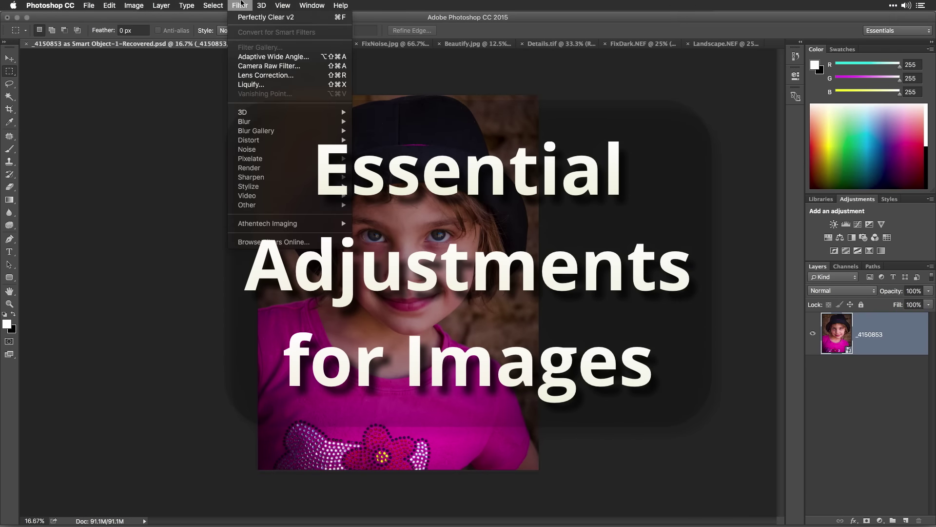
Launch Perfectly Clear v2 on the portrait and compare its preview with the original.
{"action": "mouse_move", "coordinate": [269, 223]}
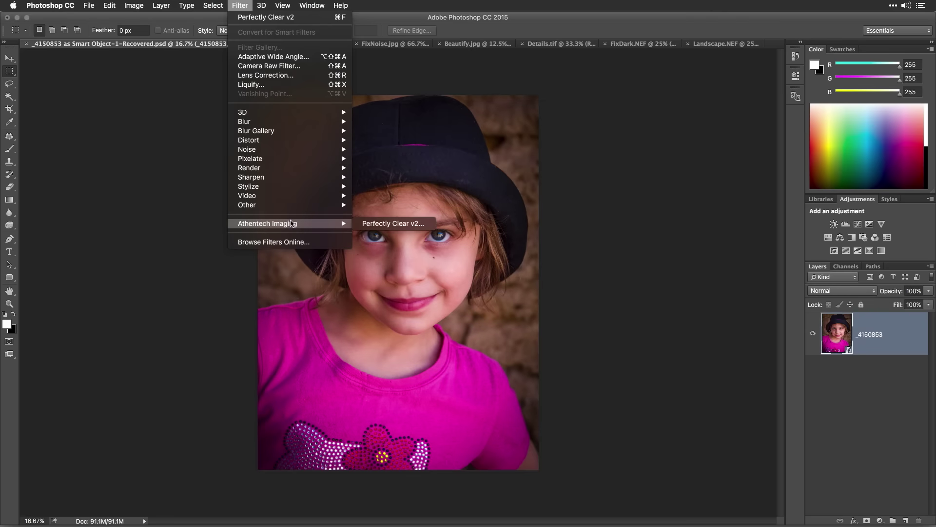
{"action": "left_click", "coordinate": [363, 225]}
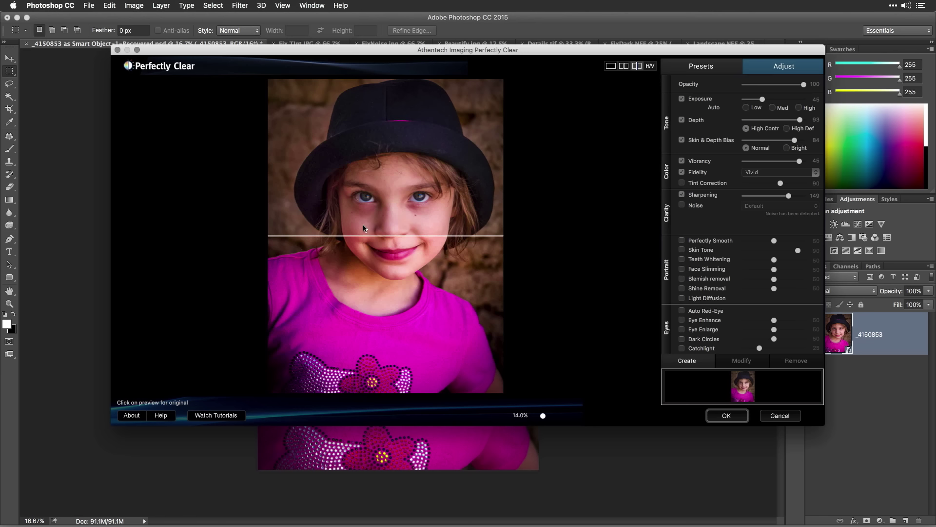
{"action": "left_click", "coordinate": [468, 162]}
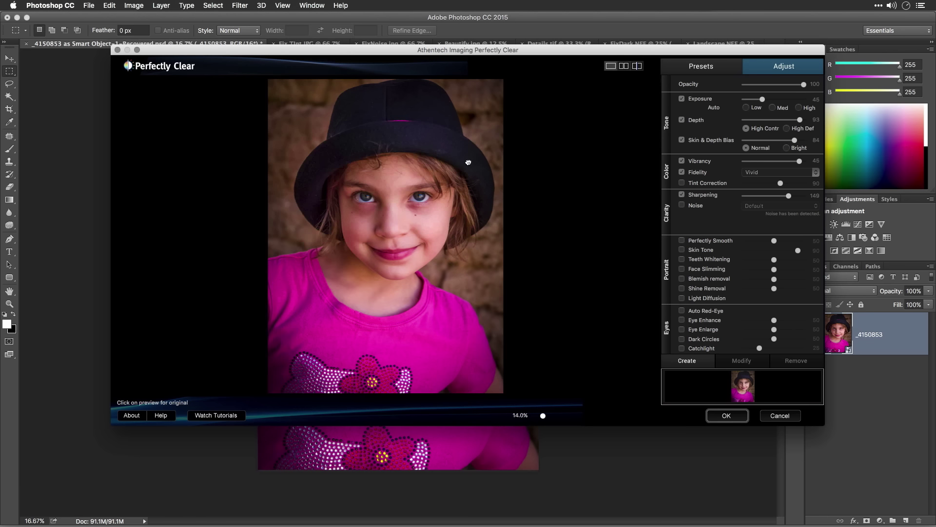
Apply the Beautify preset to the portrait, then switch to the Details.tif motorcycle photo.
{"action": "left_click", "coordinate": [715, 71]}
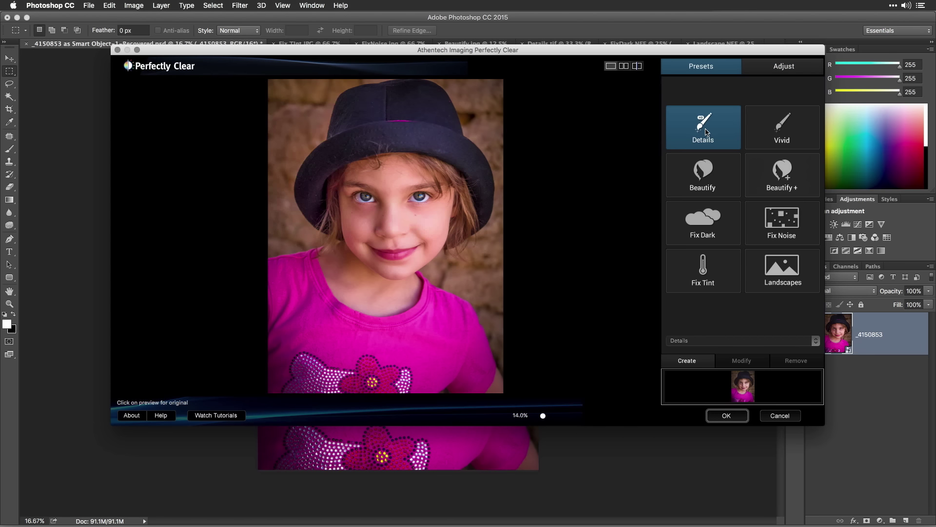
{"action": "left_click", "coordinate": [719, 185]}
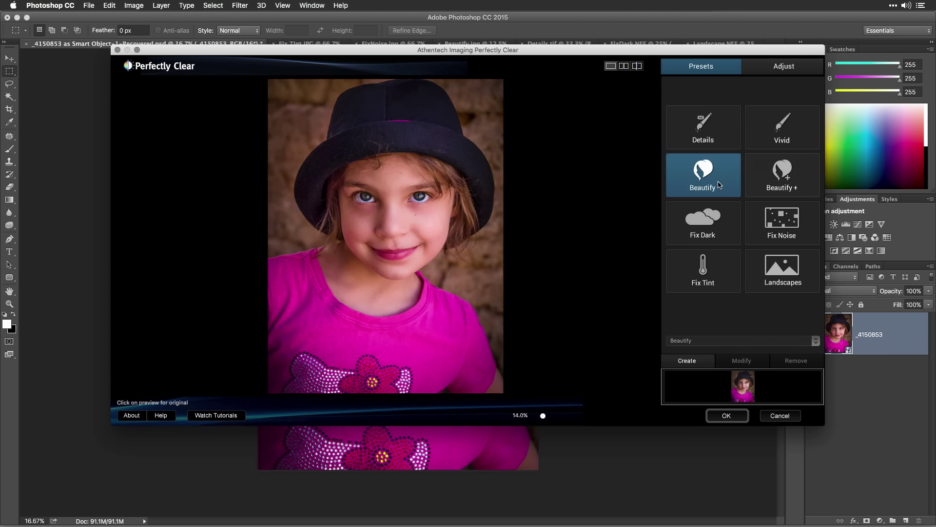
{"action": "key", "text": "Return"}
{"action": "mouse_move", "coordinate": [543, 524]}
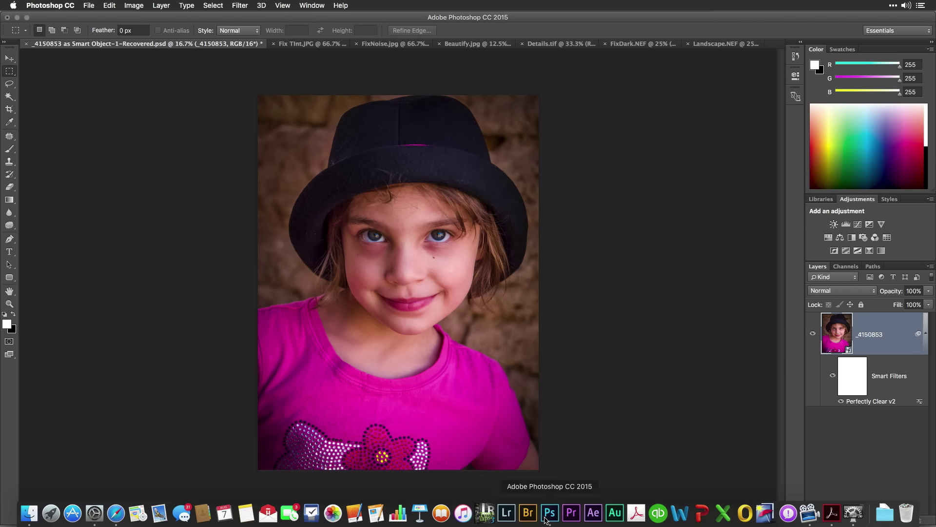
{"action": "left_click", "coordinate": [555, 46]}
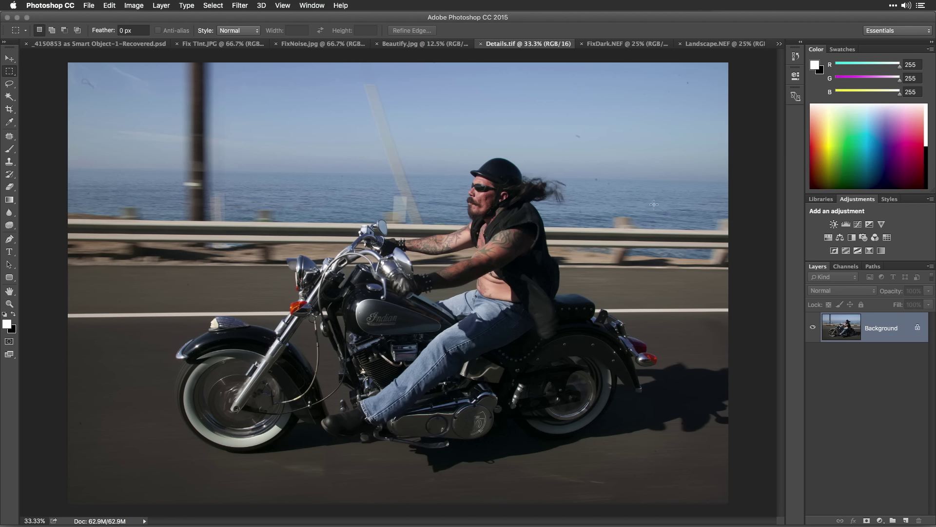
Launch Filter > Athentech Imaging > Perfectly Clear v2 on the Details.tif image.
{"action": "left_click", "coordinate": [239, 3]}
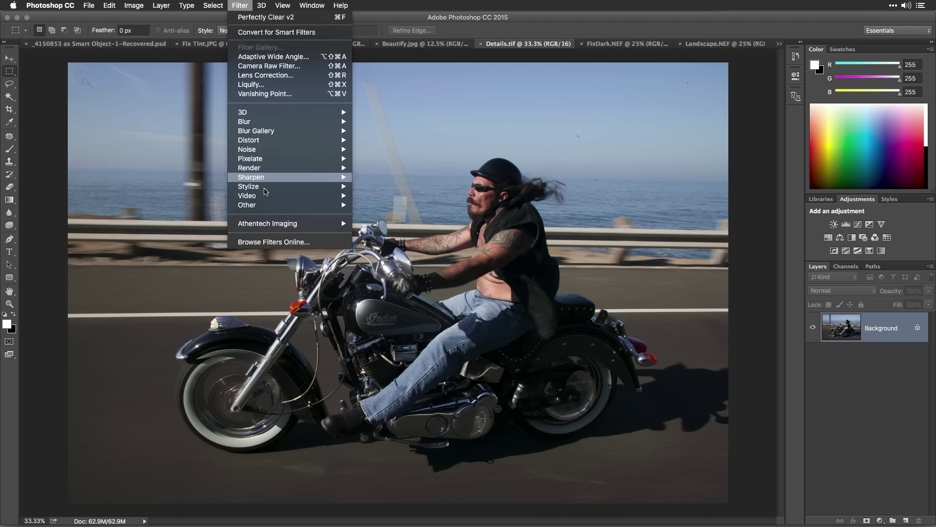
{"action": "mouse_move", "coordinate": [268, 225]}
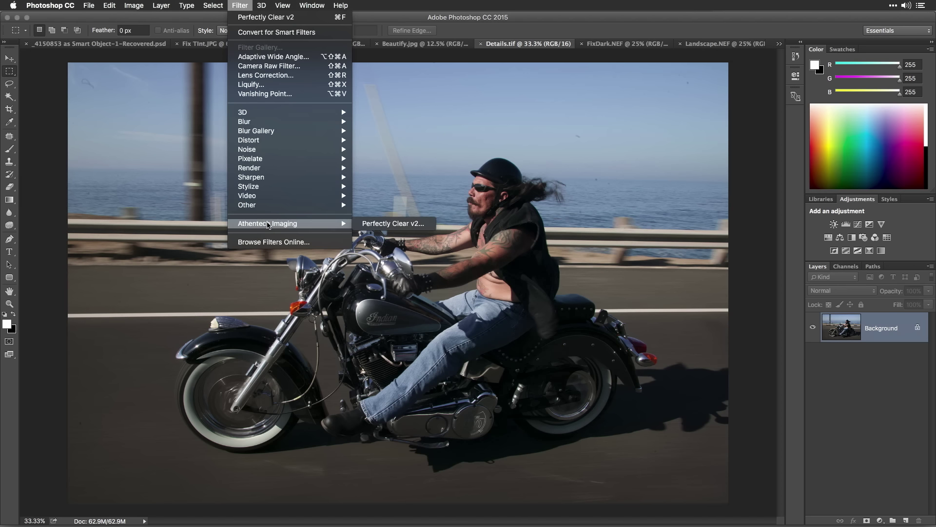
{"action": "left_click", "coordinate": [379, 224]}
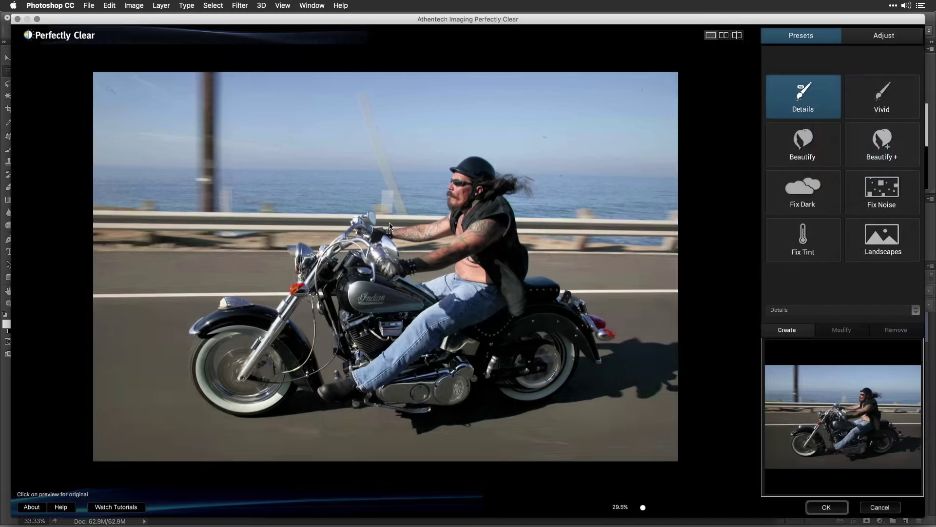
Compare the motorcycle correction with the original and glance at the Adjust settings.
{"action": "left_click", "coordinate": [324, 228]}
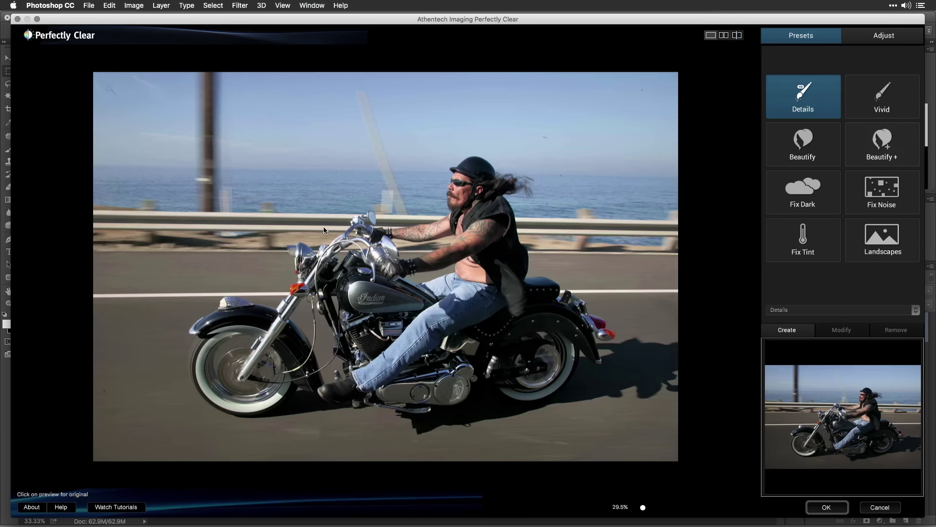
{"action": "left_click", "coordinate": [324, 229]}
{"action": "left_click", "coordinate": [878, 39]}
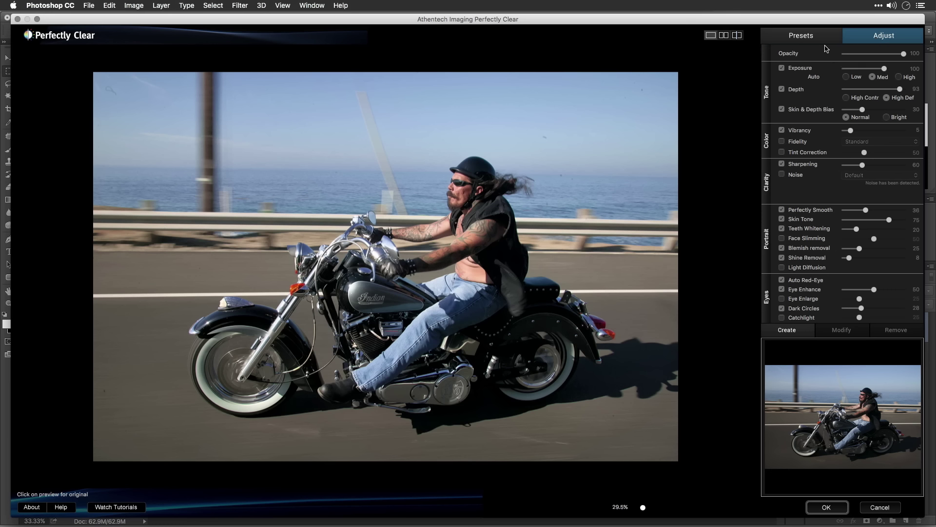
{"action": "left_click", "coordinate": [824, 42]}
Try the Vivid, Beautify, Beautify Plus, Fix Dark, Fix Noise, Fix Tint and Landscapes presets.
{"action": "left_click", "coordinate": [887, 104]}
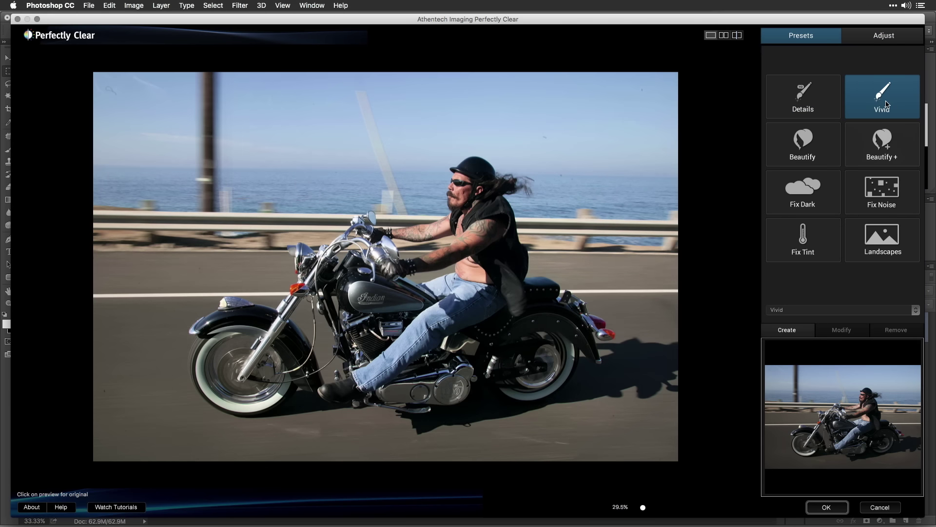
{"action": "left_click", "coordinate": [809, 149]}
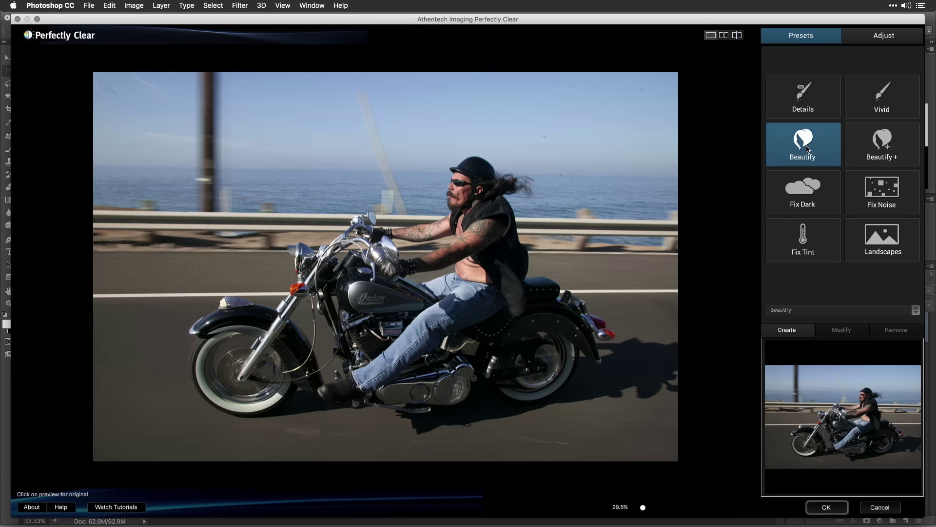
{"action": "left_click", "coordinate": [878, 147]}
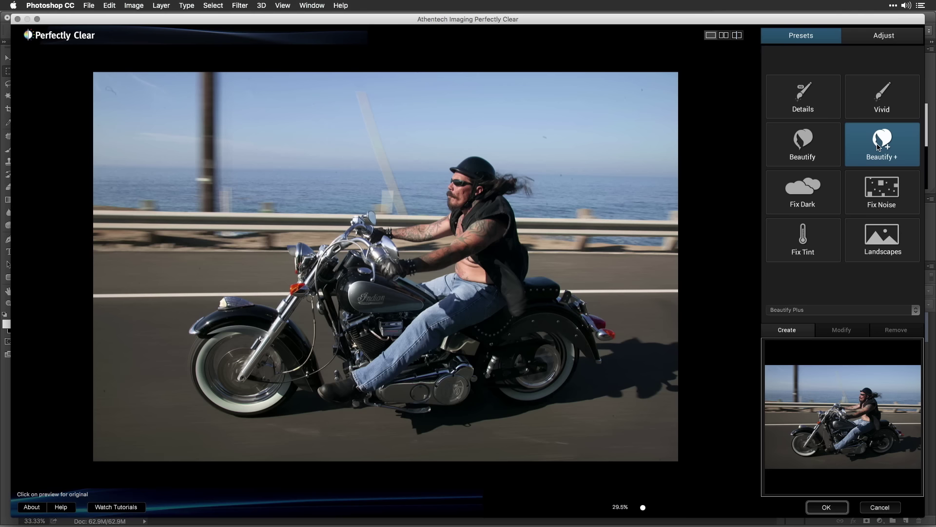
{"action": "left_click", "coordinate": [806, 189]}
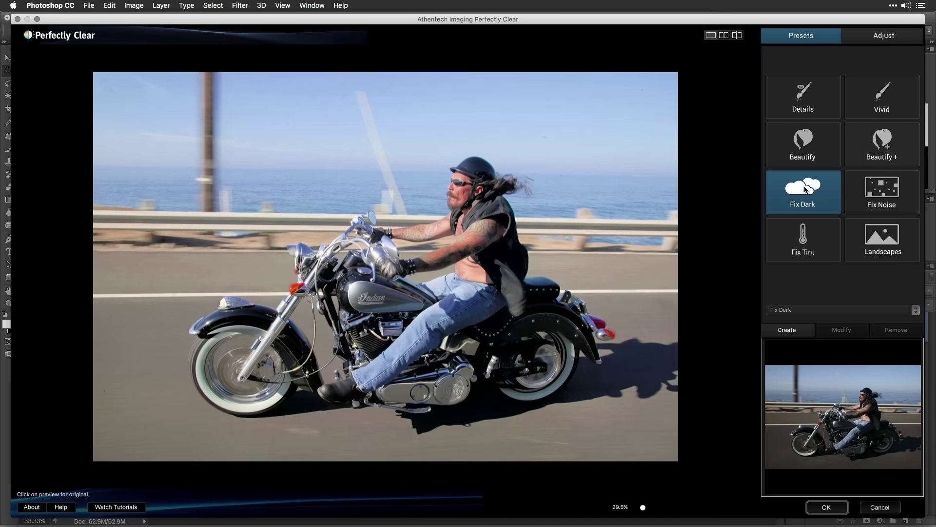
{"action": "left_click", "coordinate": [892, 203]}
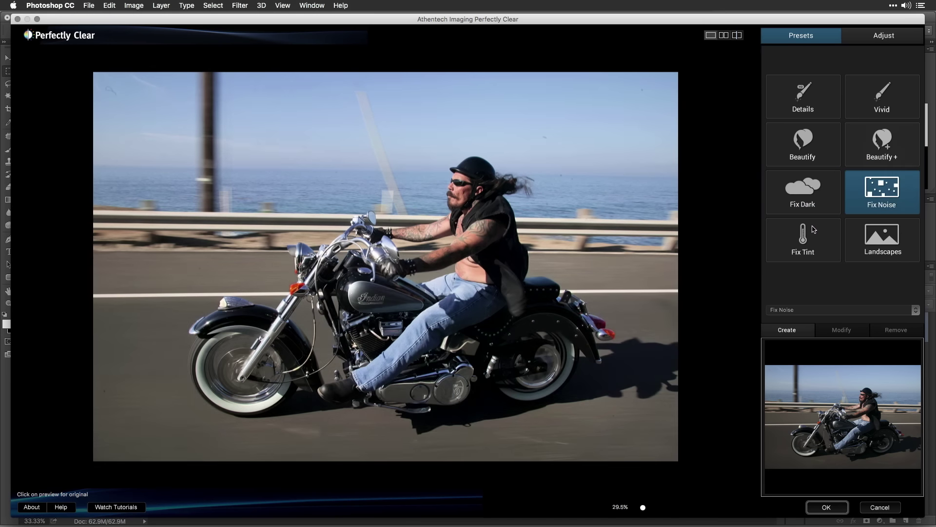
{"action": "left_click", "coordinate": [803, 239]}
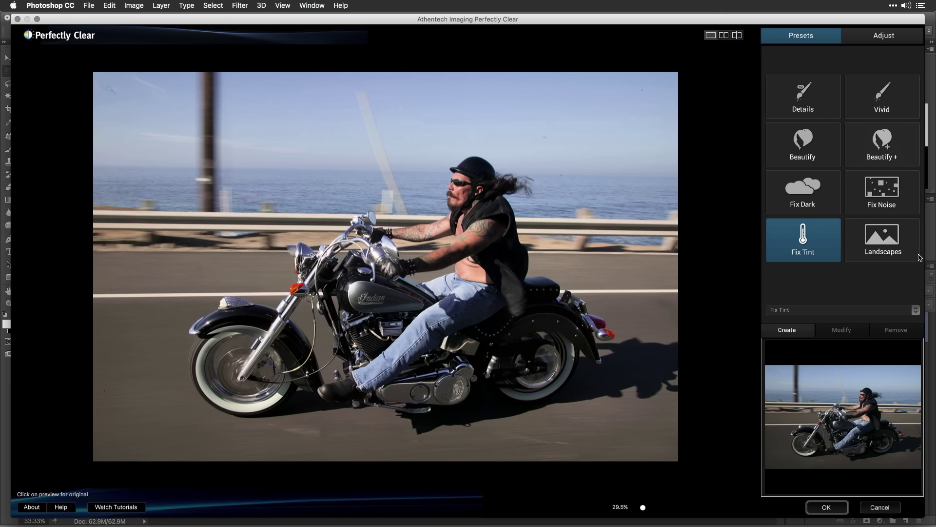
{"action": "left_click", "coordinate": [907, 250]}
{"action": "left_click", "coordinate": [807, 108]}
{"action": "left_click", "coordinate": [879, 104]}
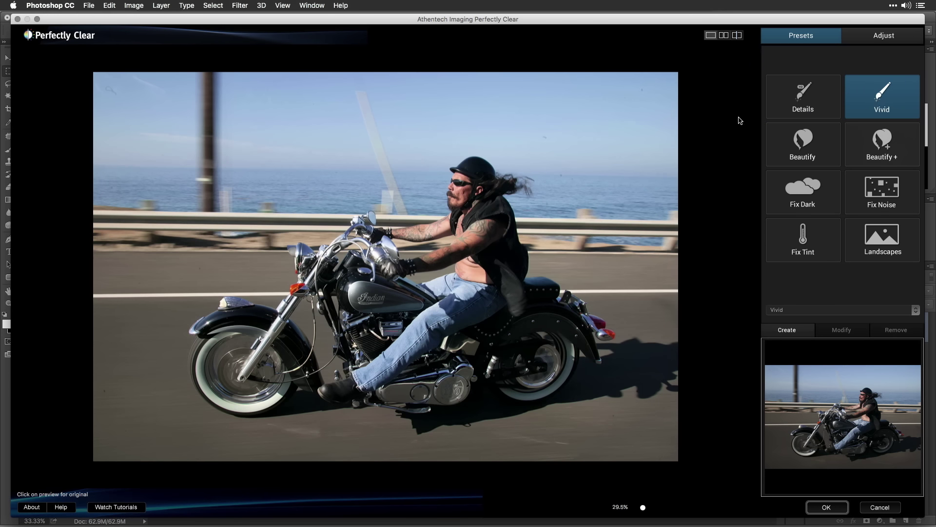
Apply the Details preset to the motorcycle photo, check it against the original, and confirm.
{"action": "left_click", "coordinate": [580, 177]}
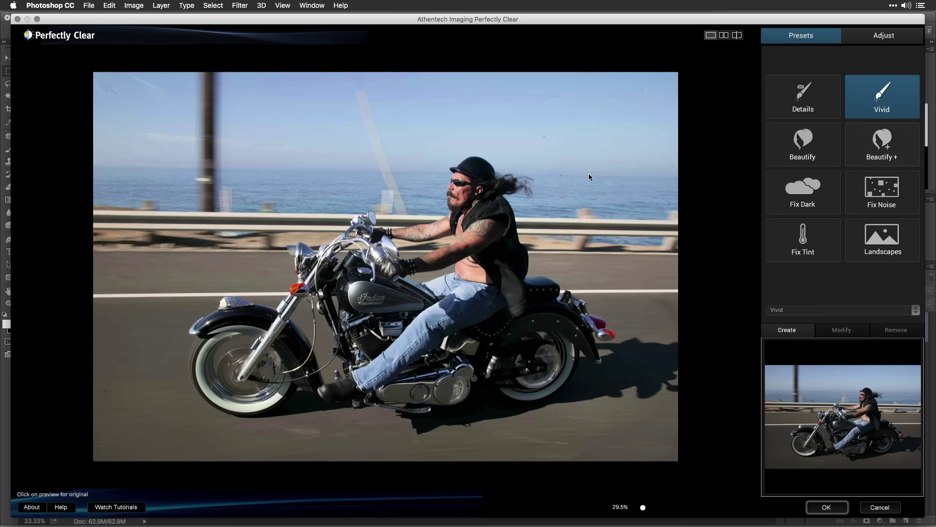
{"action": "left_click", "coordinate": [820, 95]}
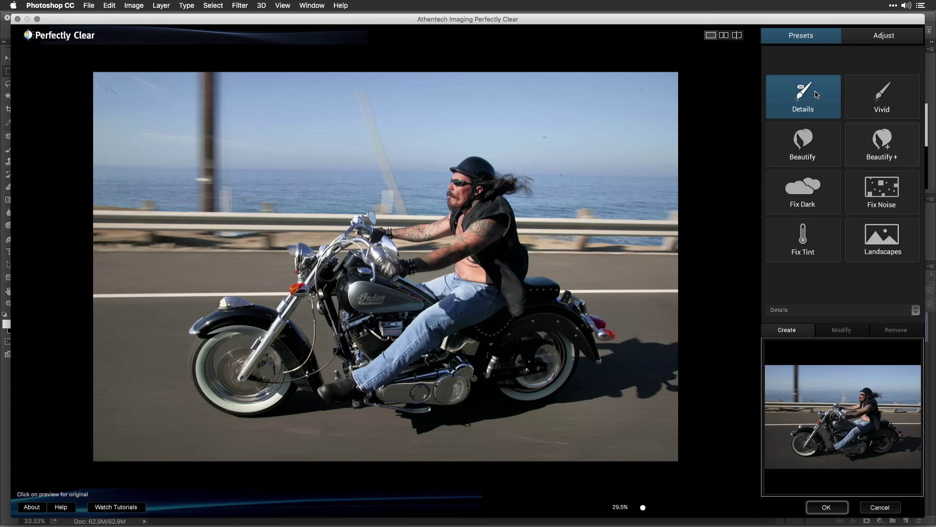
{"action": "left_click", "coordinate": [482, 235]}
{"action": "left_click", "coordinate": [827, 508]}
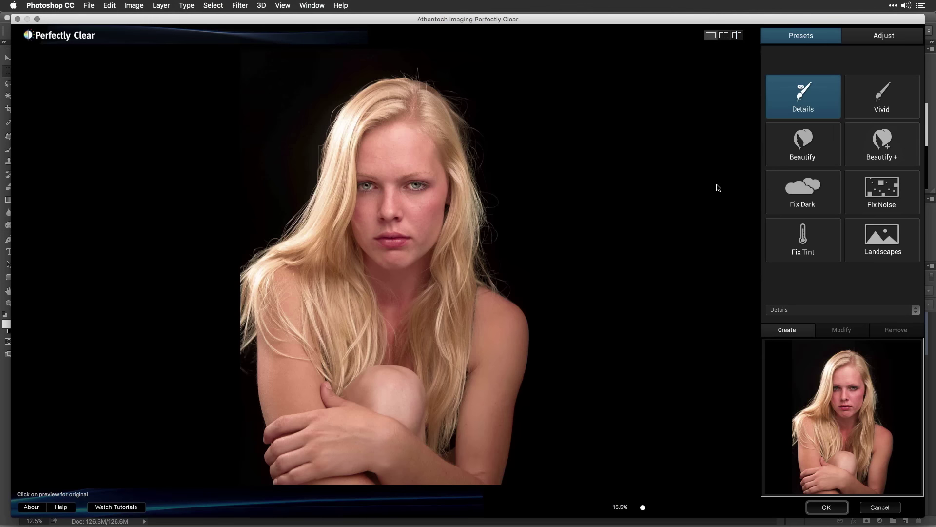
Try Beautify, then settle on the Beautify + preset for the blonde woman's portrait.
{"action": "left_click", "coordinate": [804, 160]}
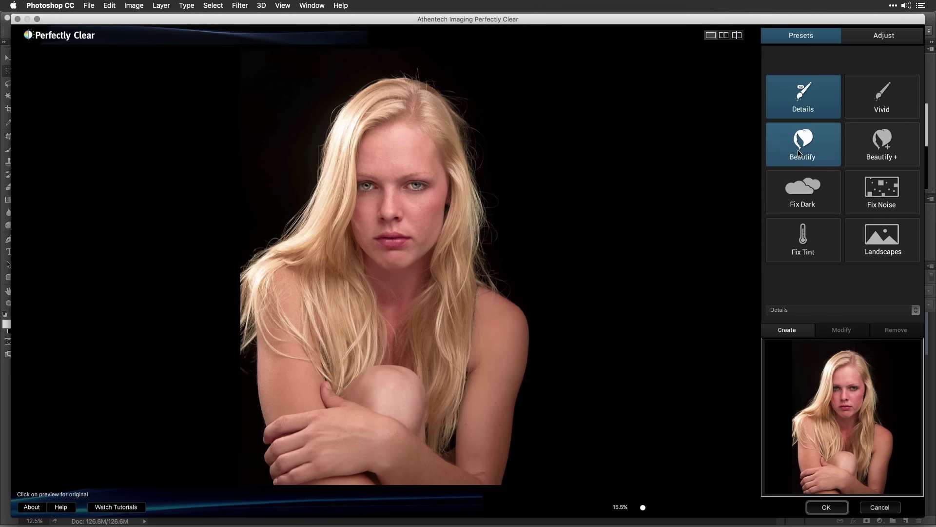
{"action": "left_click", "coordinate": [886, 151]}
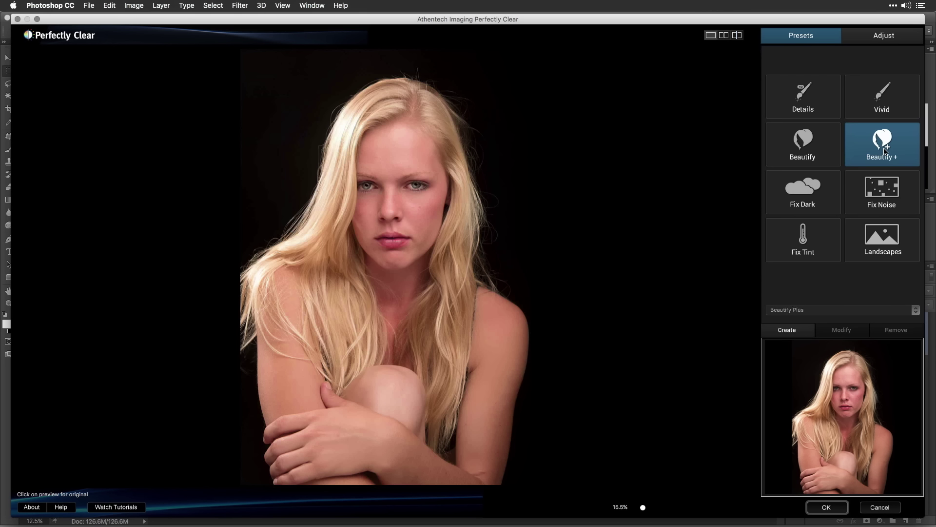
Confirm Beautify +, then brighten the dark cup photo with Fix Dark and zoom to 100%.
{"action": "left_click", "coordinate": [826, 510]}
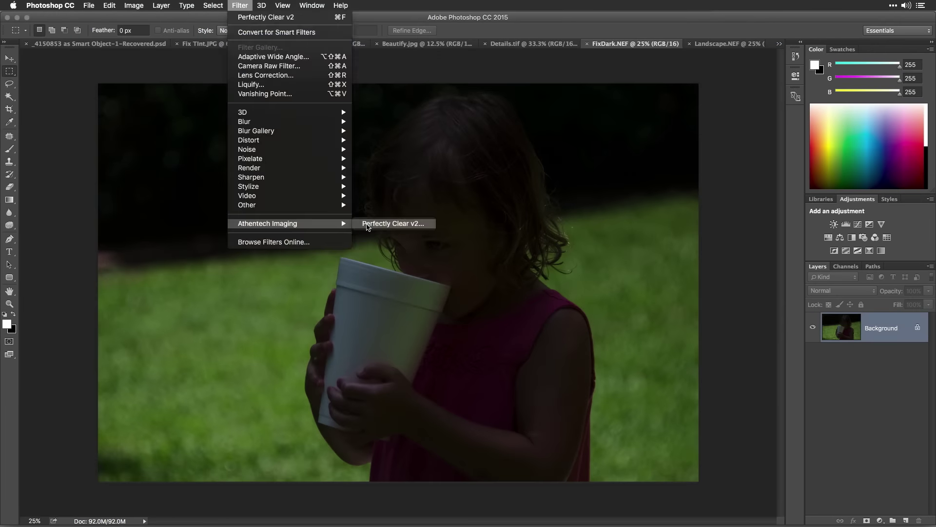
{"action": "left_click", "coordinate": [368, 225]}
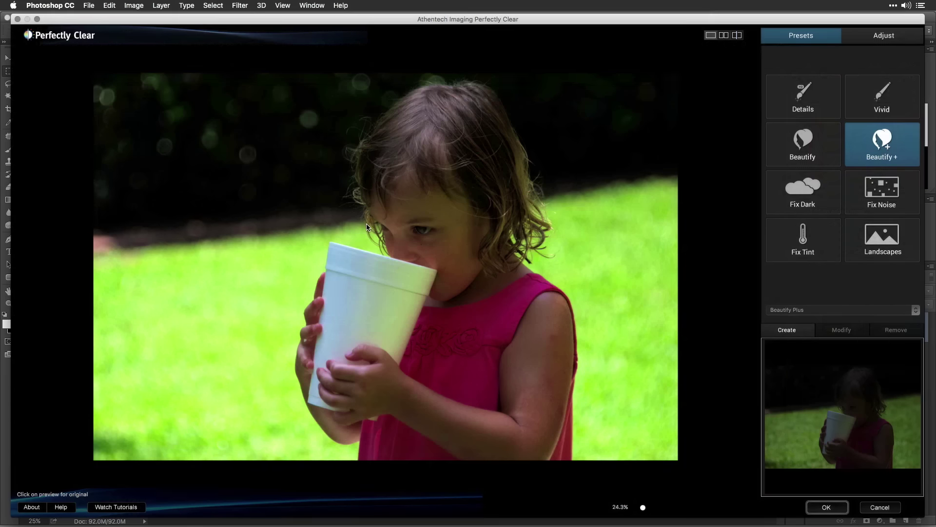
{"action": "left_click", "coordinate": [790, 205]}
{"action": "left_click", "coordinate": [546, 195]}
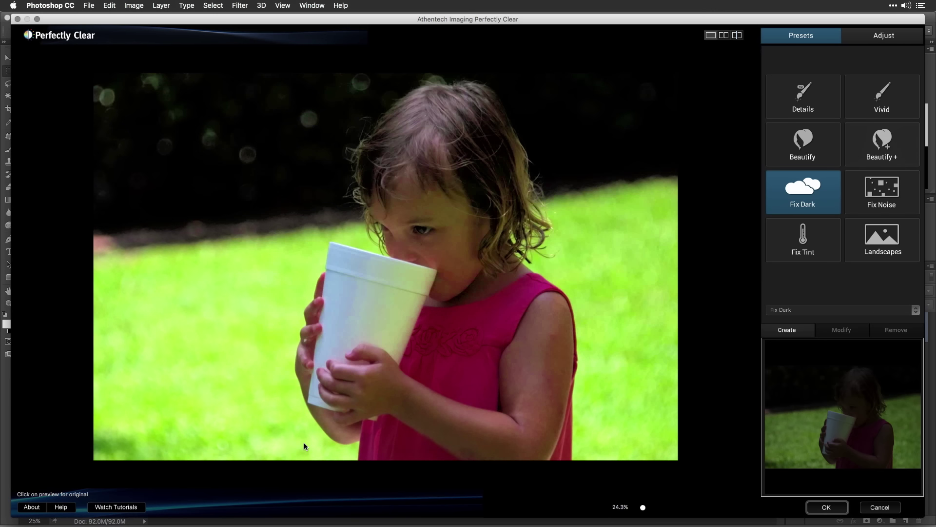
{"action": "key", "text": "z"}
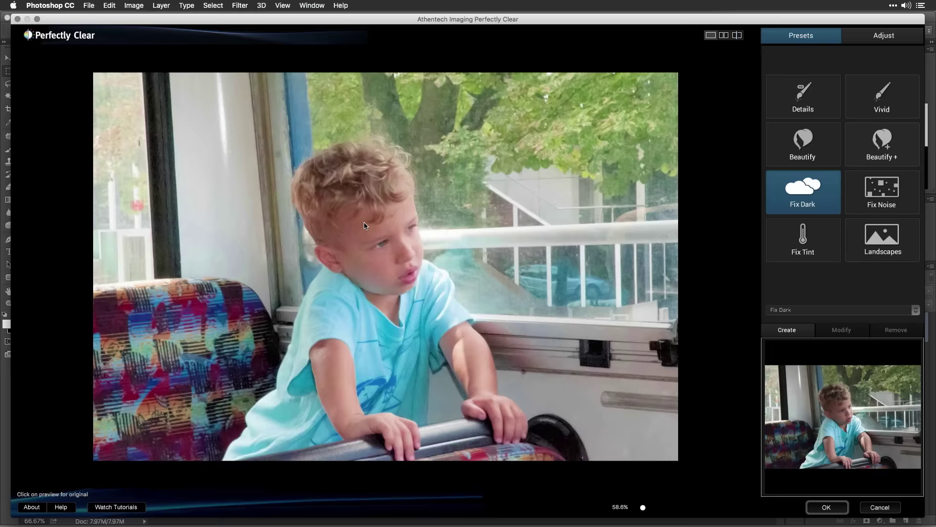
Apply the Fix Noise preset to the photo of the boy at the bus window.
{"action": "left_click", "coordinate": [865, 207]}
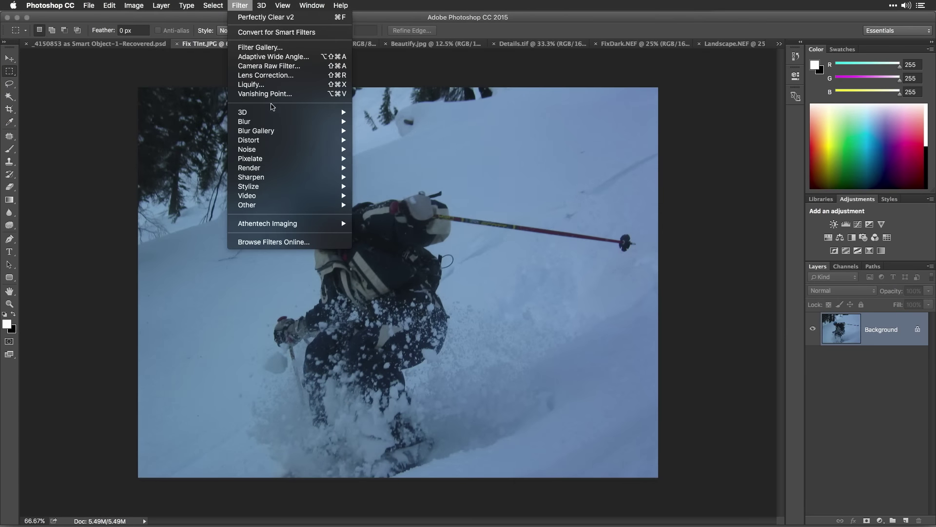
Open Perfectly Clear v2 on the skier photo and apply the Fix Tint preset.
{"action": "mouse_move", "coordinate": [286, 222]}
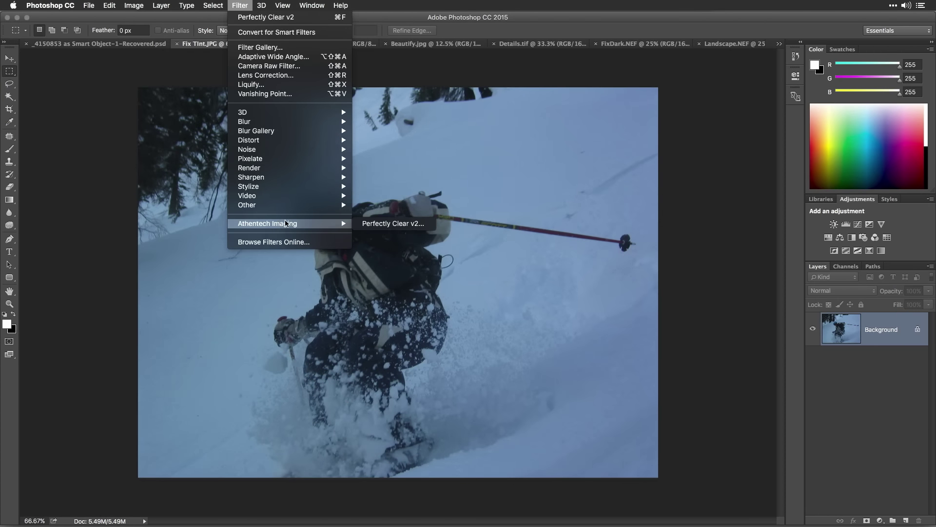
{"action": "left_click", "coordinate": [370, 224]}
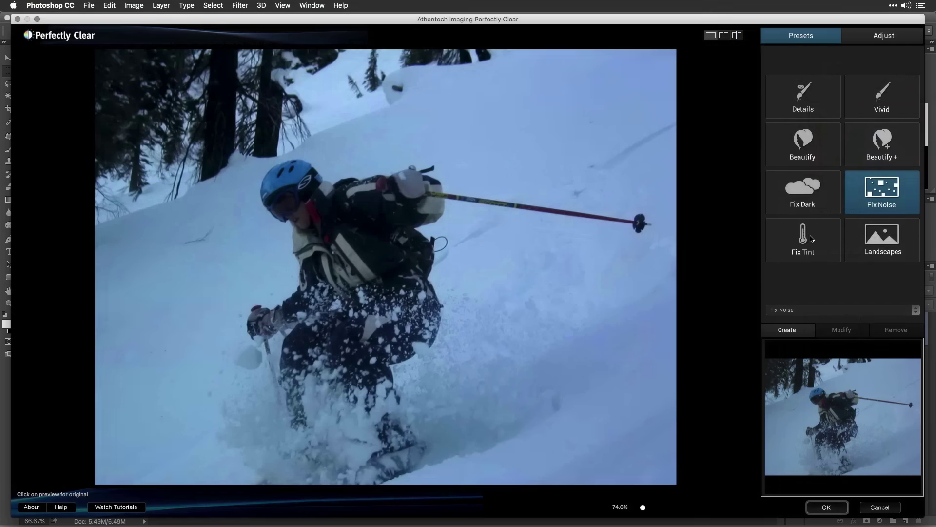
{"action": "left_click", "coordinate": [811, 239]}
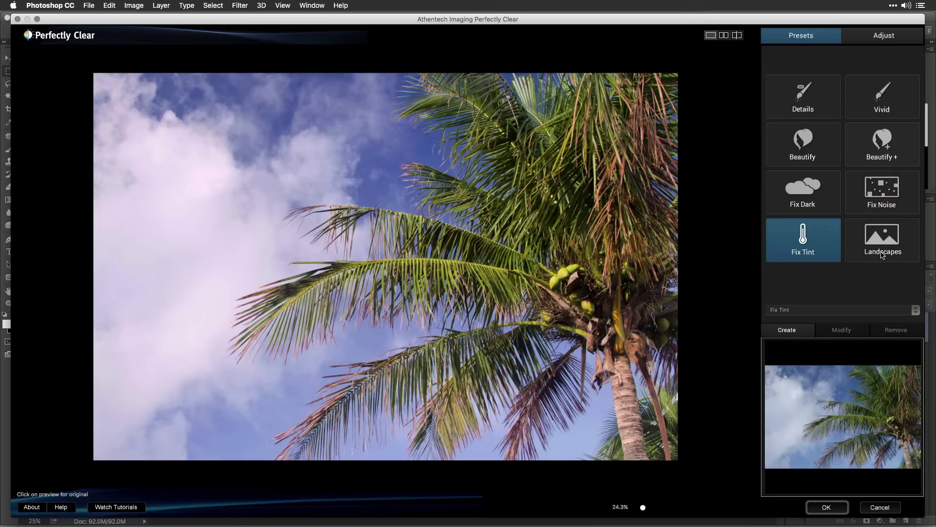
Apply the Landscapes preset to the palm tree photo and compare with the original.
{"action": "left_click", "coordinate": [883, 254]}
{"action": "left_click", "coordinate": [614, 268]}
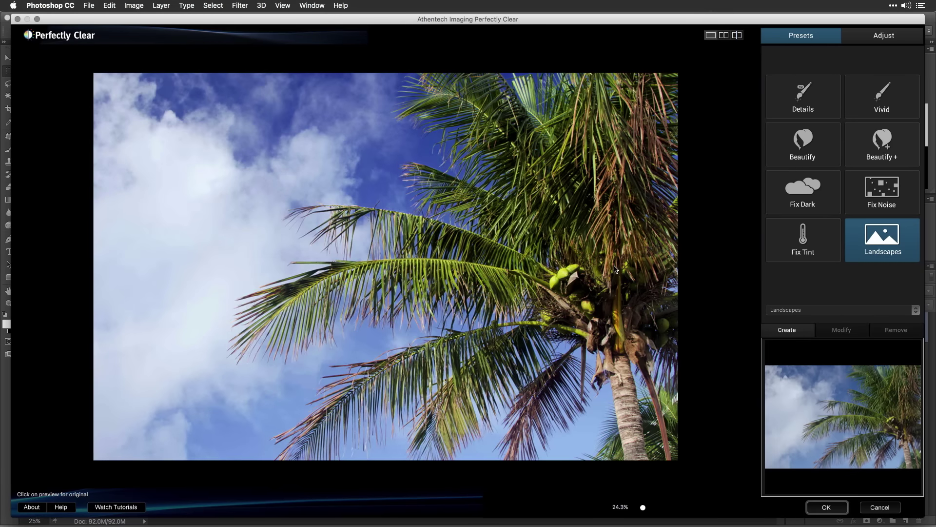
In the Adjust tab, toggle Depth off and back on, and raise Vibrancy from 15 to 30.
{"action": "left_click", "coordinate": [881, 42]}
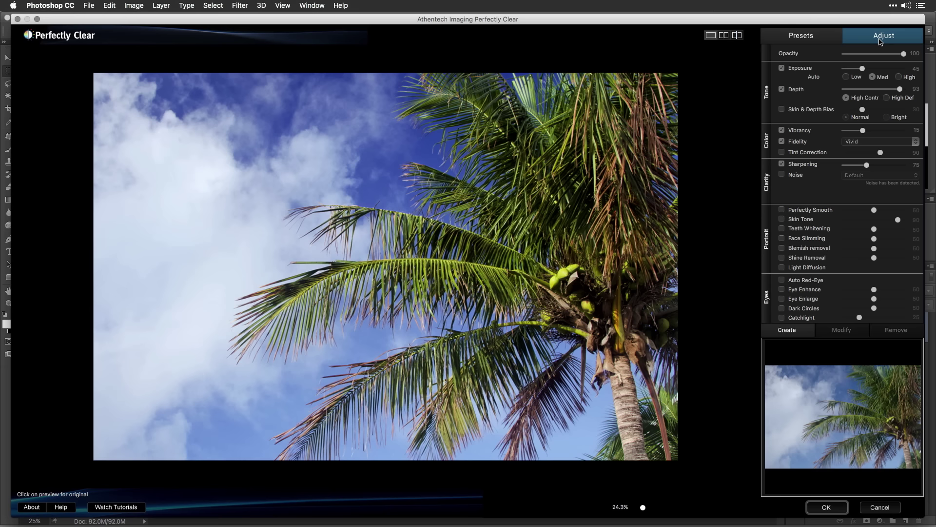
{"action": "left_click", "coordinate": [782, 90]}
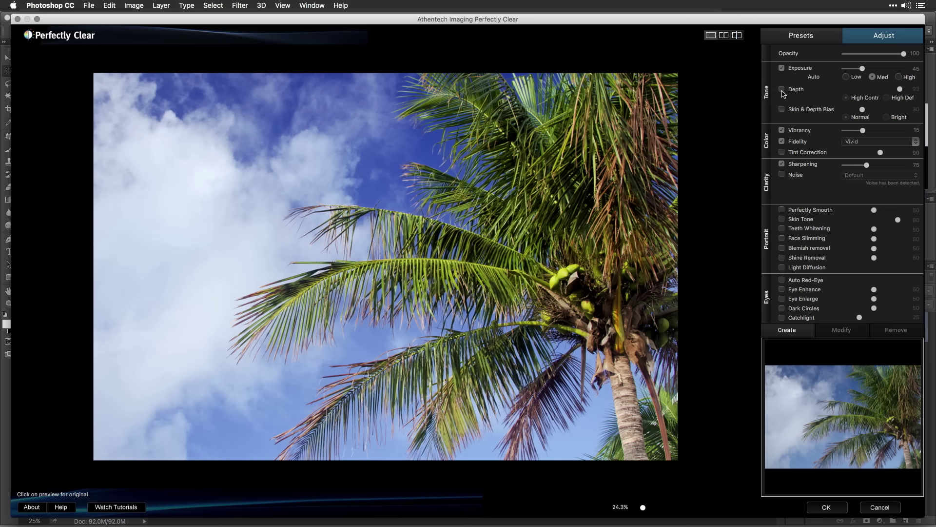
{"action": "left_click", "coordinate": [782, 90]}
{"action": "left_click", "coordinate": [783, 90]}
{"action": "left_click", "coordinate": [782, 90]}
{"action": "left_click_drag", "start_coordinate": [863, 131], "coordinate": [881, 131]}
Compare against the original in side-by-side and top-bottom split views, then apply the correction.
{"action": "left_click", "coordinate": [588, 201]}
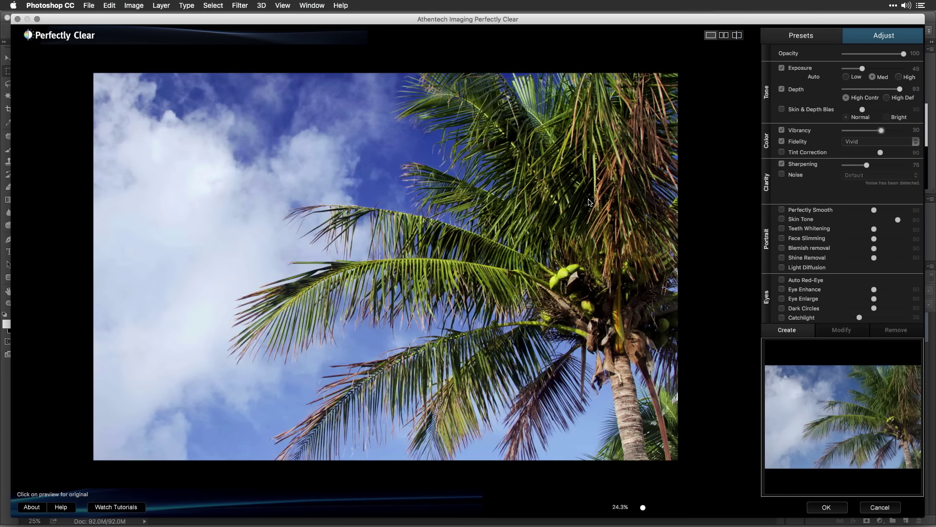
{"action": "left_click", "coordinate": [589, 201]}
{"action": "left_click", "coordinate": [724, 36]}
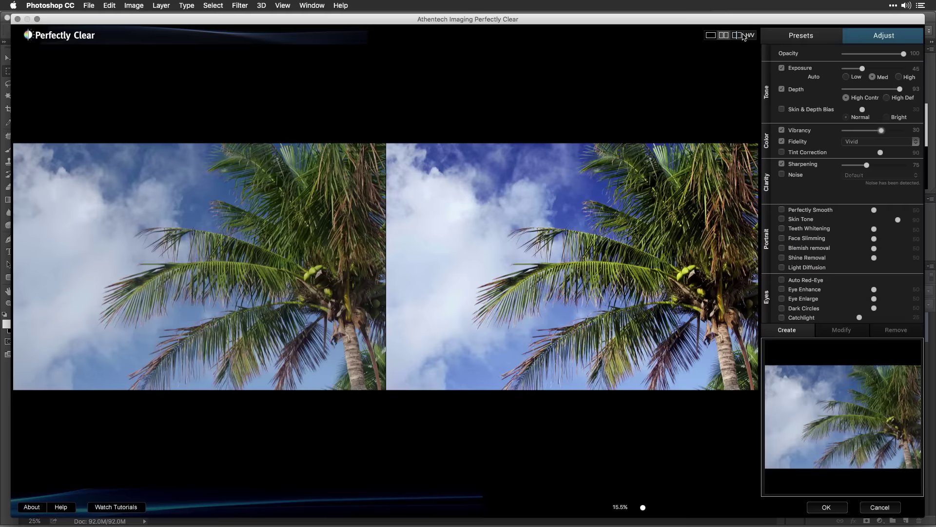
{"action": "left_click", "coordinate": [738, 37]}
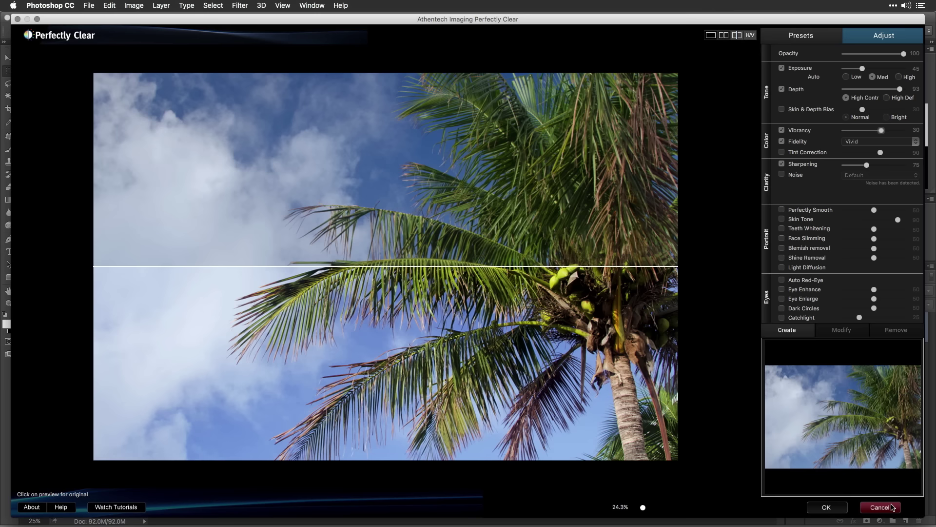
{"action": "left_click", "coordinate": [826, 507]}
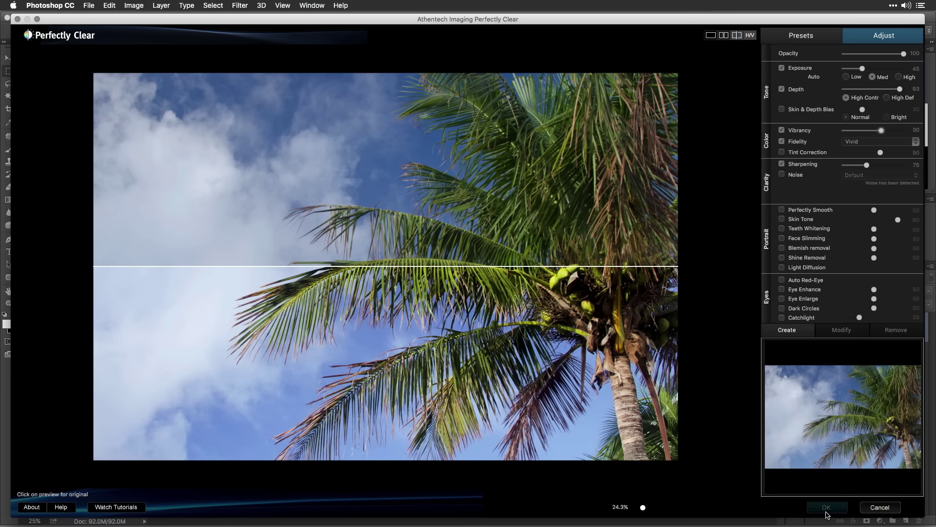